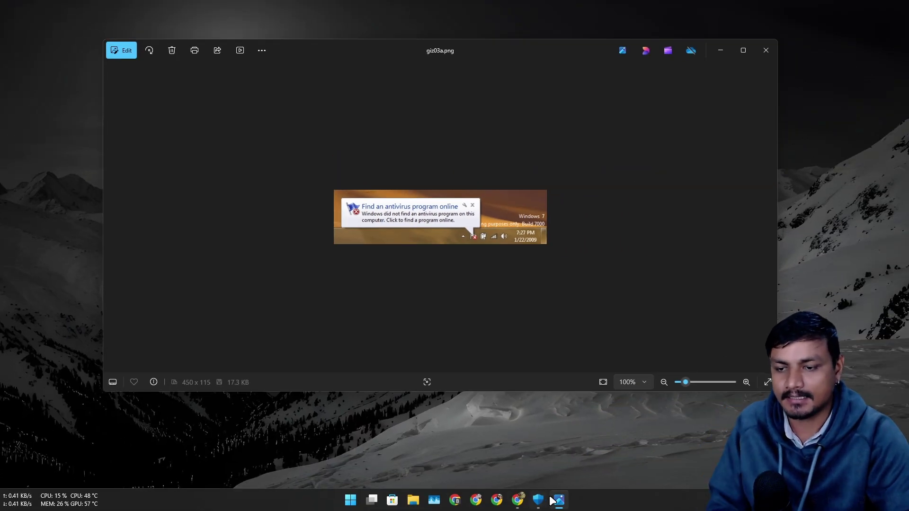
Bring up Windows Security's Security at a glance overview and close the photo viewer.
click(538, 500)
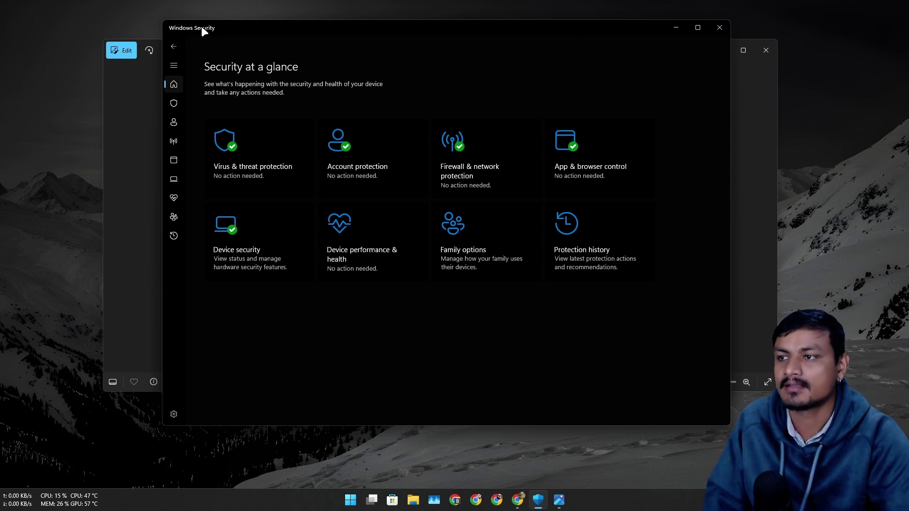
drag(192, 29, 206, 55)
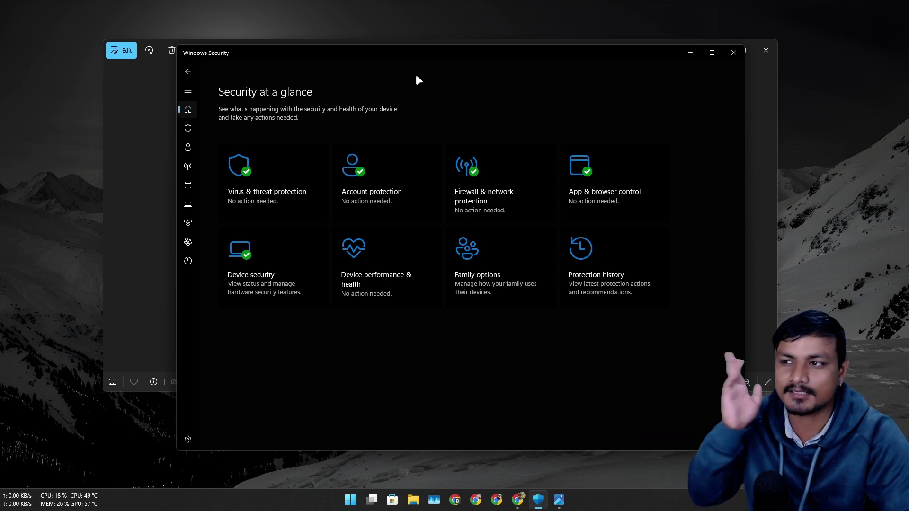
drag(417, 80, 429, 103)
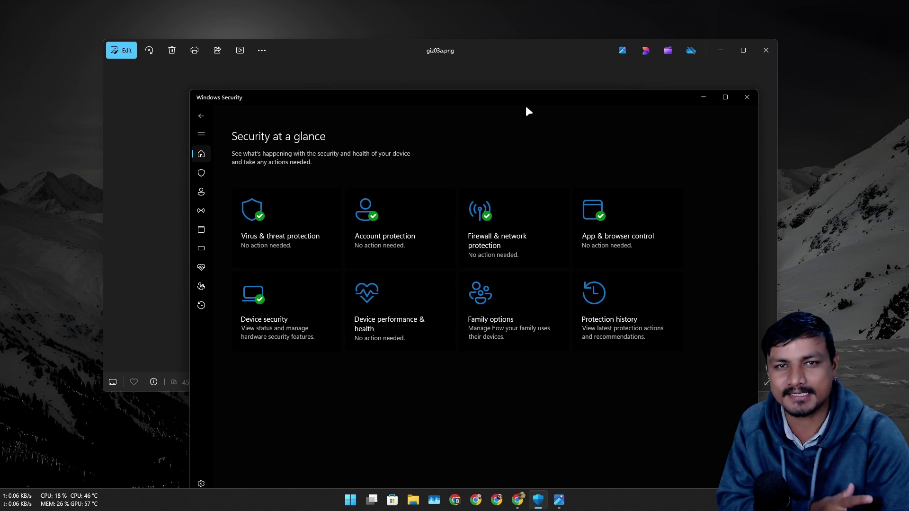
click(772, 52)
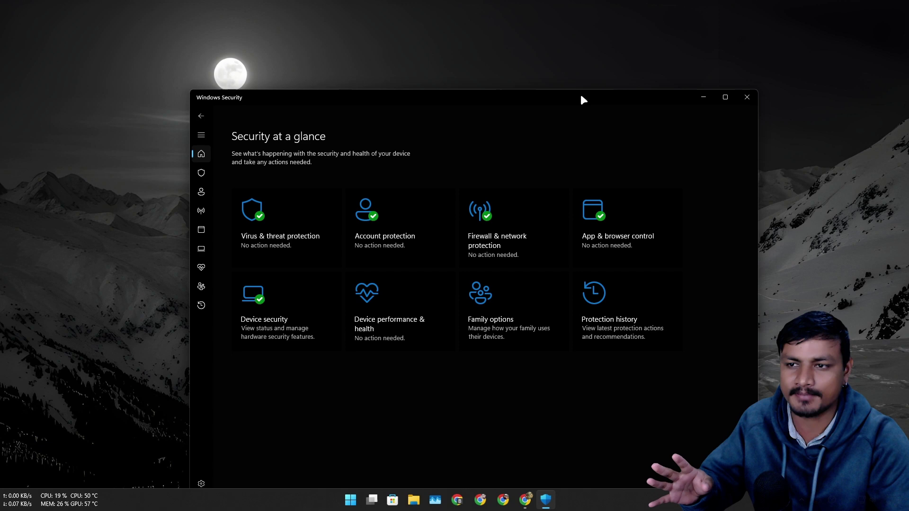
Reposition the Windows Security window while checking each protection area reports no action needed.
drag(496, 97, 506, 57)
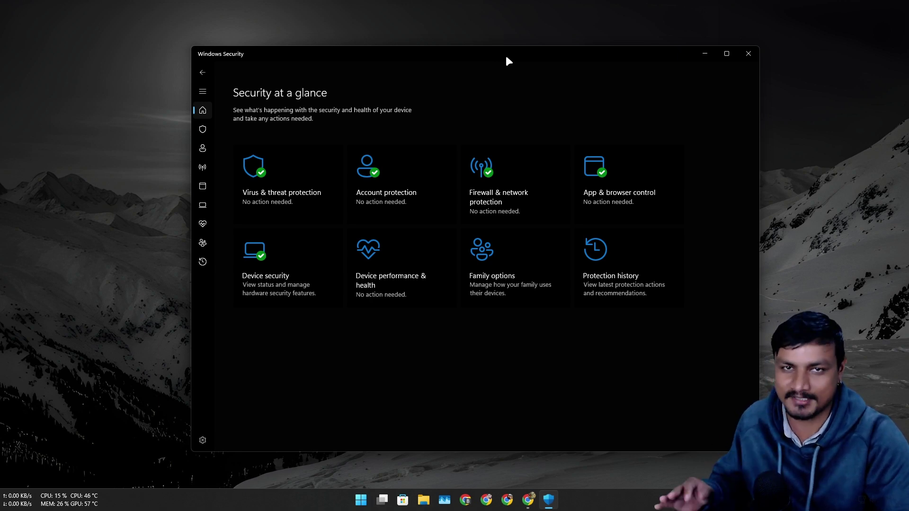
drag(506, 61, 496, 53)
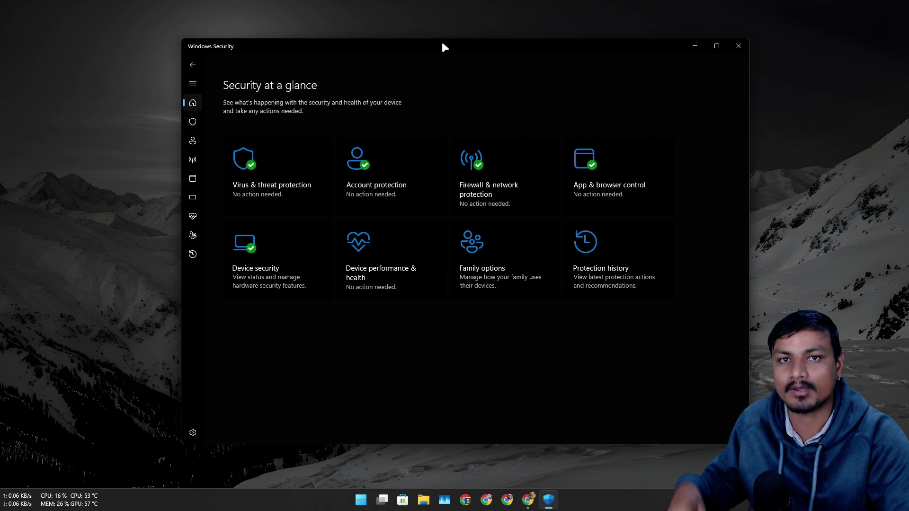
drag(444, 47, 578, 68)
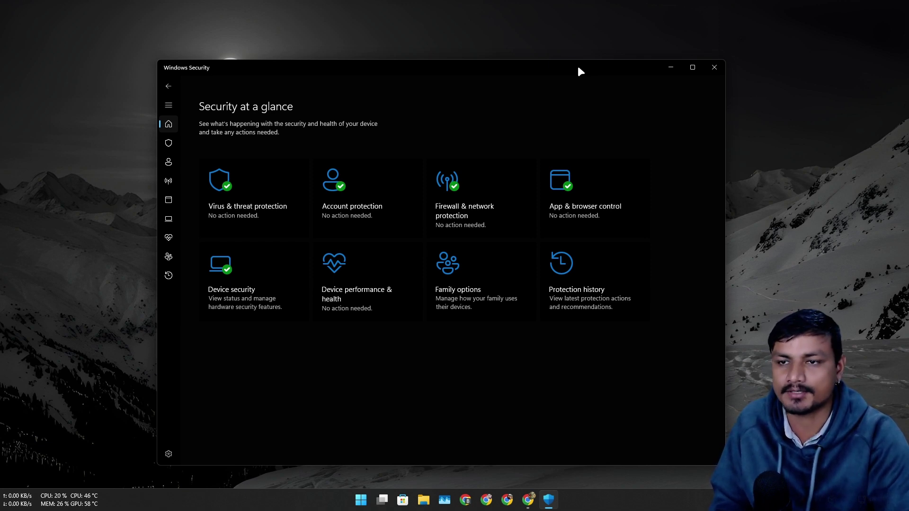
drag(577, 67, 567, 51)
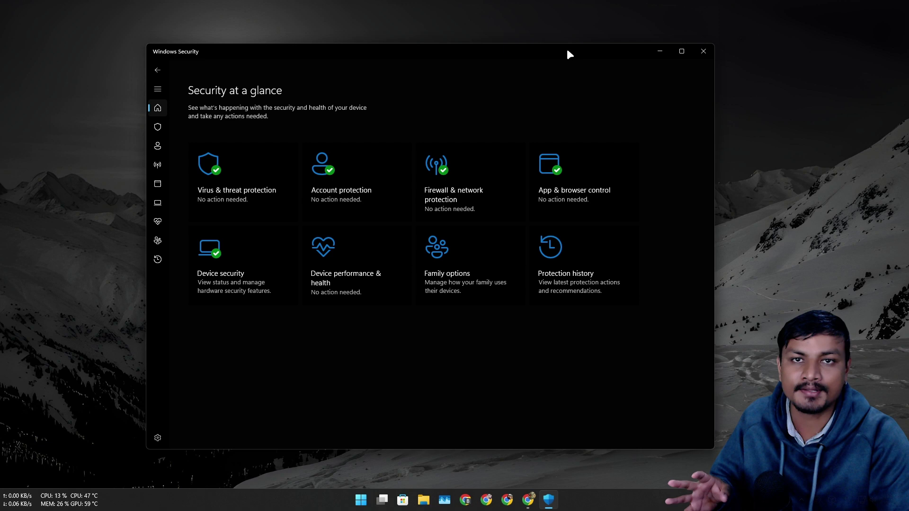
drag(567, 51, 575, 54)
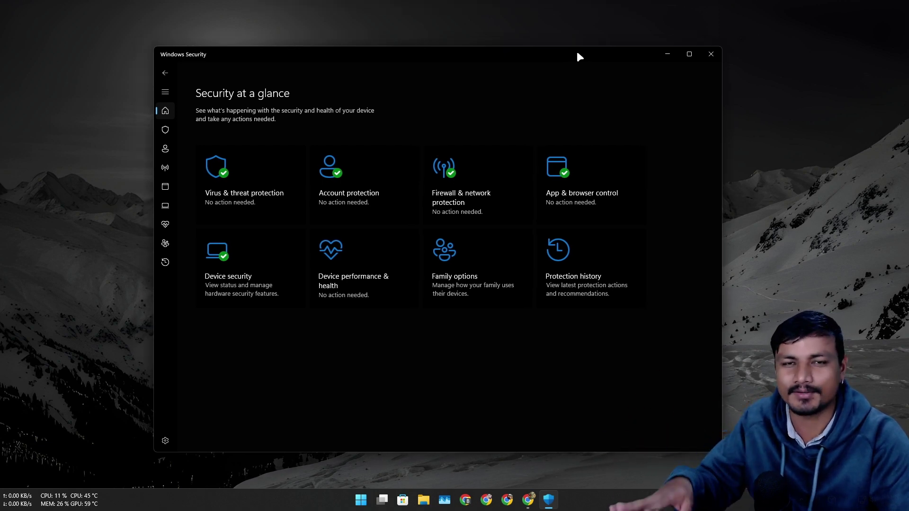
Close Windows Security and view the AV-TEST Windows Defender test results page in the browser.
click(708, 56)
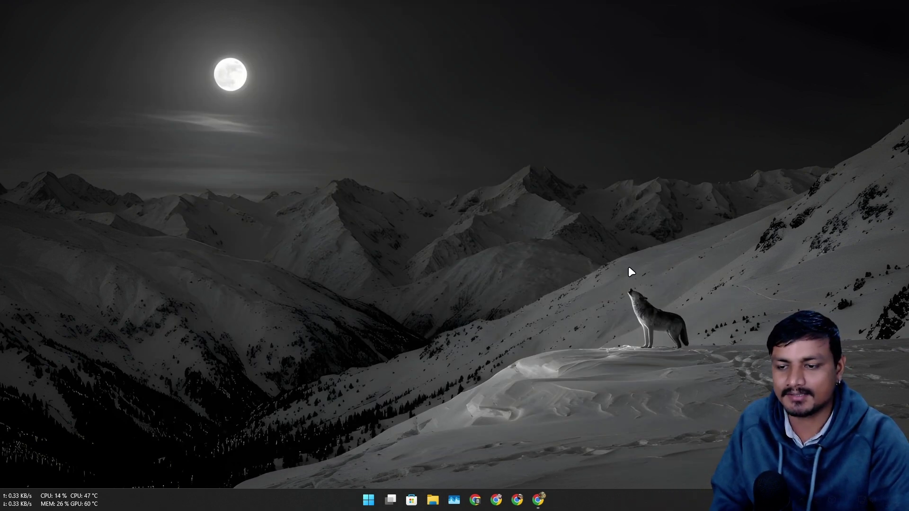
click(538, 499)
click(63, 6)
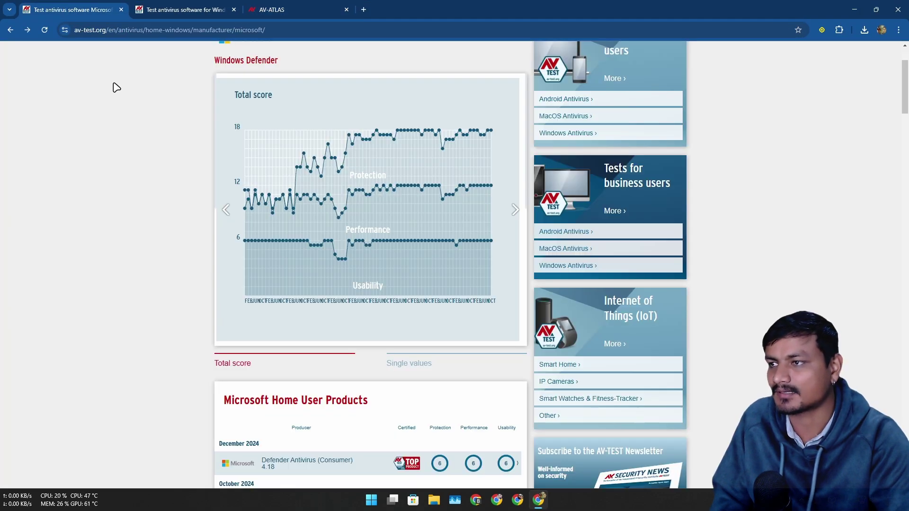
scroll(140, 231, up, 2)
scroll(140, 232, down, 5)
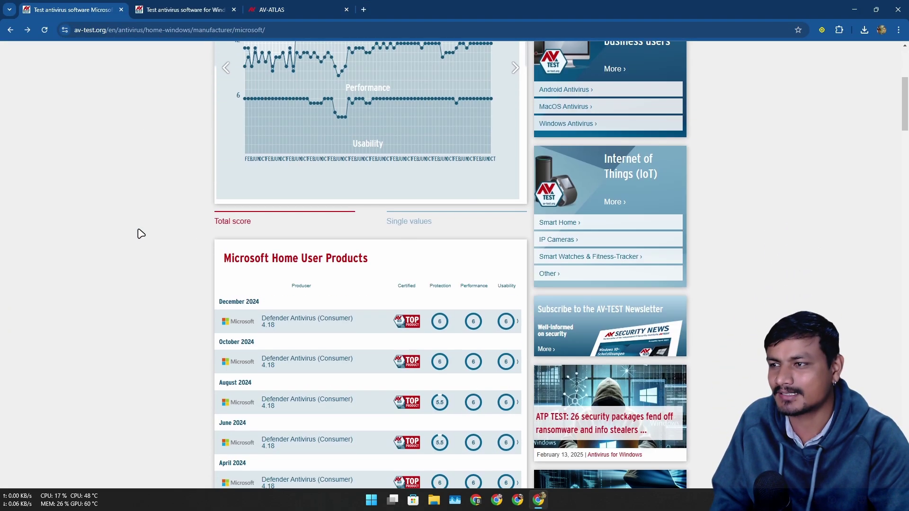
scroll(302, 261, down, 5)
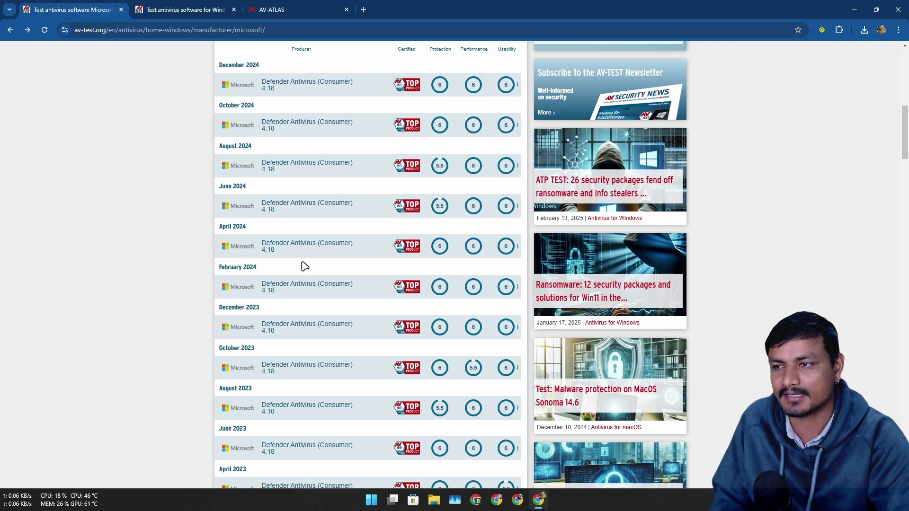
Scroll the Windows home-user December 2024 rankings to the Defender Antivirus (Consumer) 4.18 row.
key(ctrl+Tab)
scroll(211, 189, down, 1)
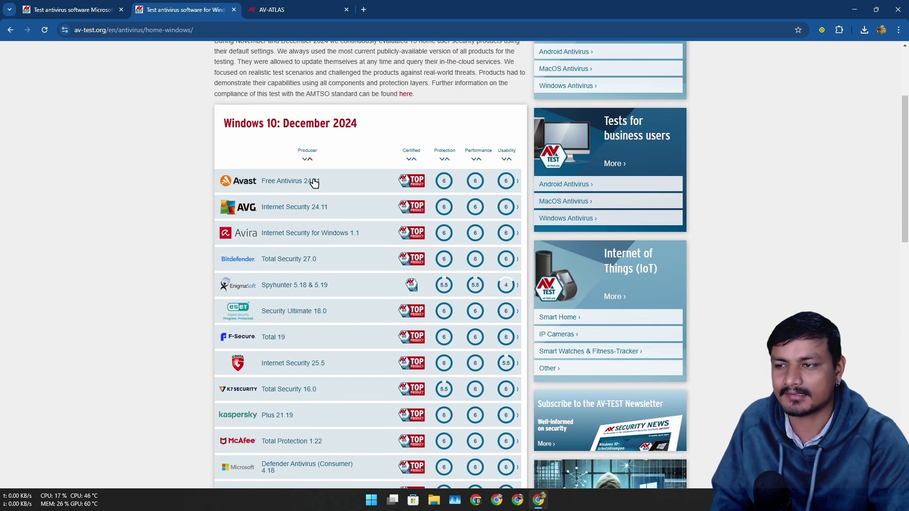
scroll(369, 190, down, 3)
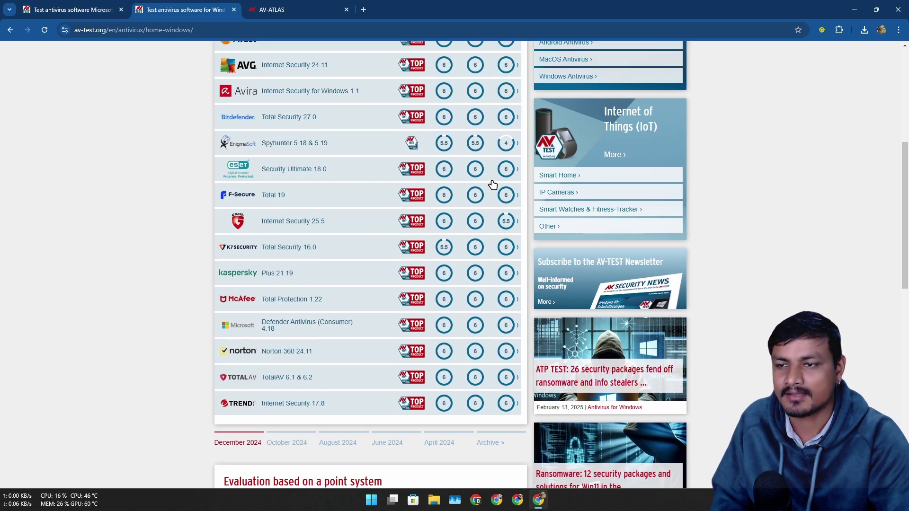
scroll(464, 213, up, 2)
scroll(464, 214, up, 2)
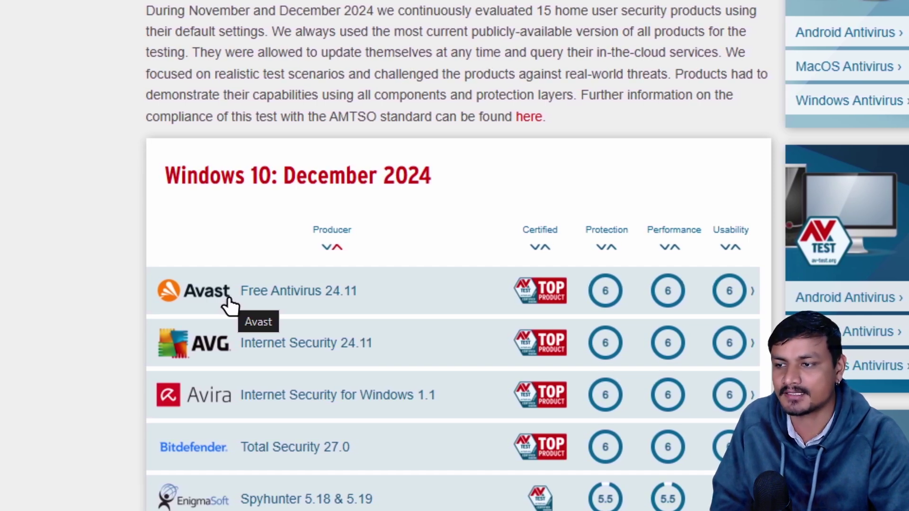
scroll(244, 407, down, 3)
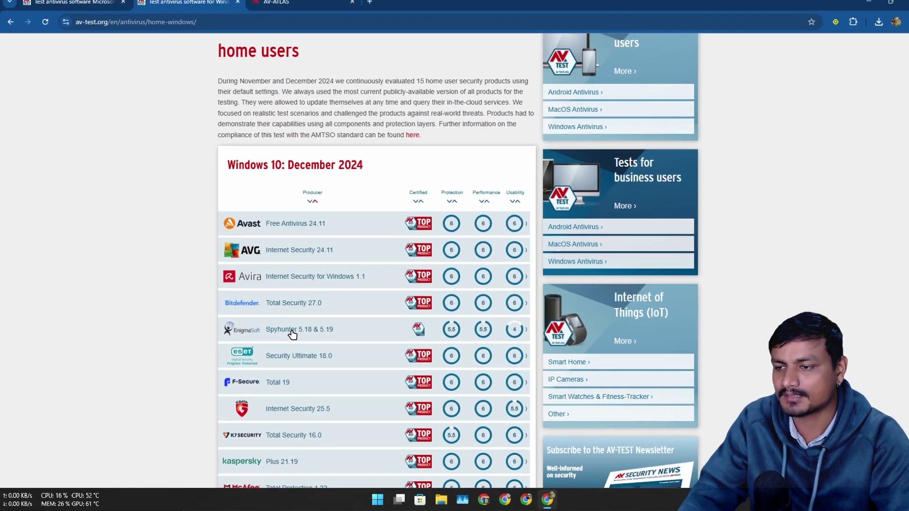
scroll(290, 331, down, 4)
scroll(292, 281, down, 2)
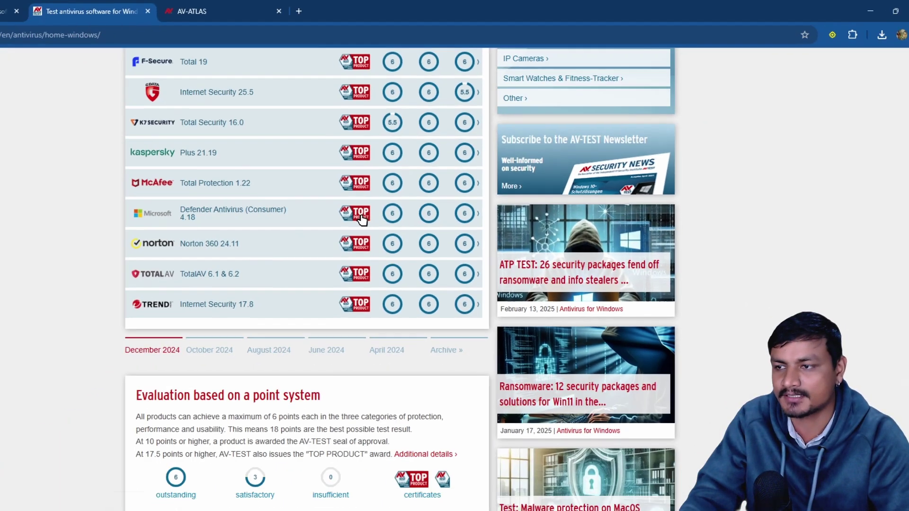
scroll(202, 215, up, 3)
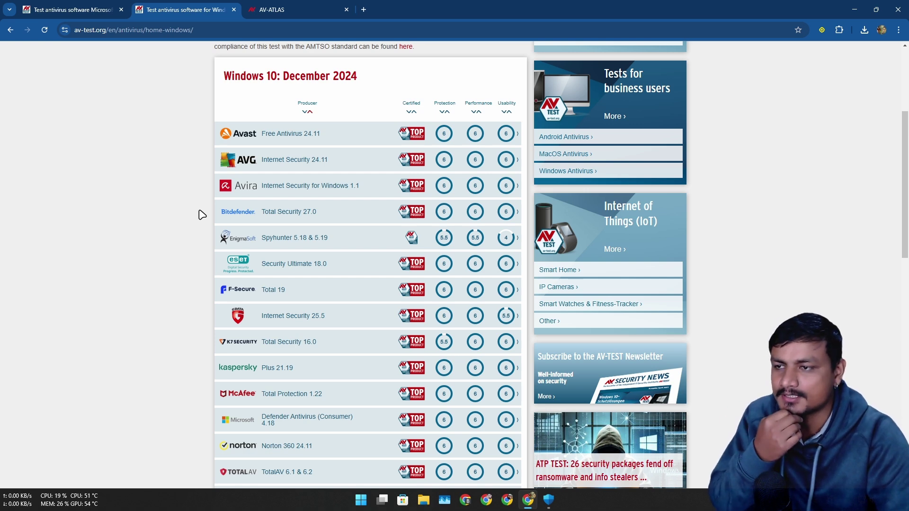
scroll(196, 233, down, 2)
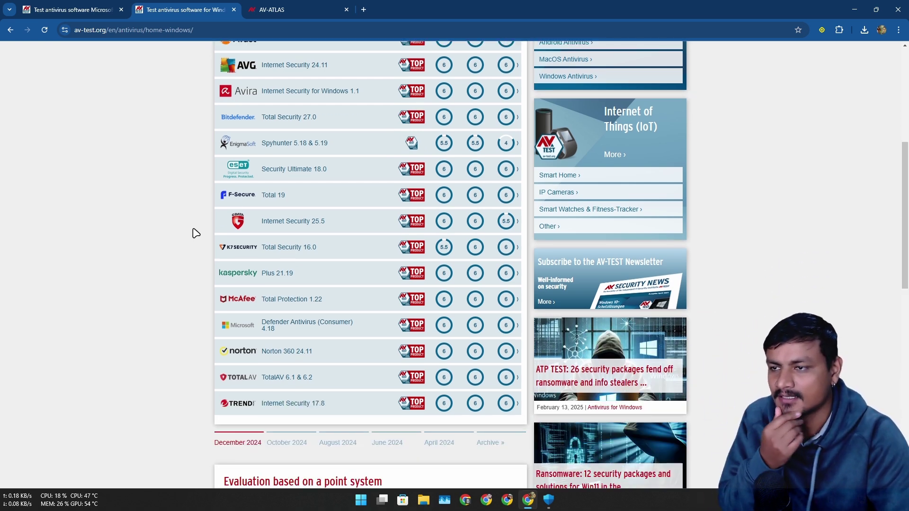
scroll(335, 248, up, 3)
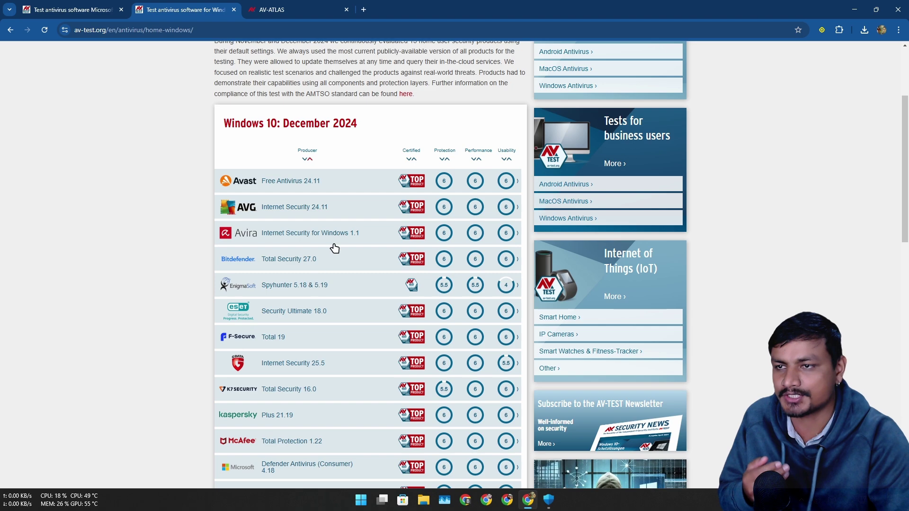
scroll(290, 308, down, 2)
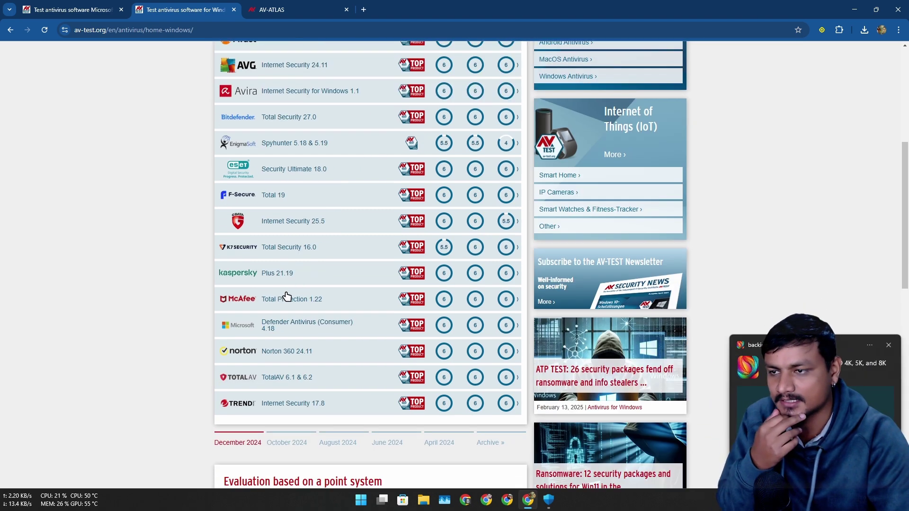
scroll(286, 296, up, 2)
scroll(302, 222, down, 5)
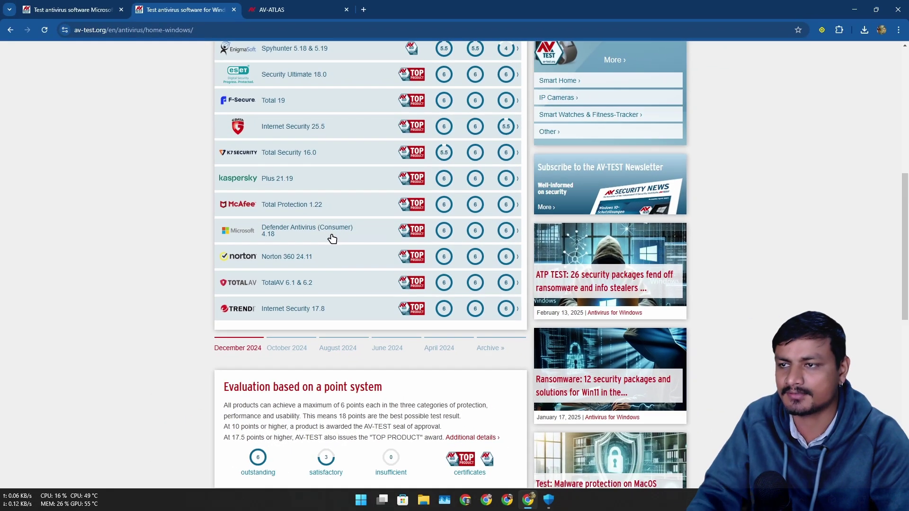
scroll(331, 238, up, 3)
scroll(330, 158, down, 6)
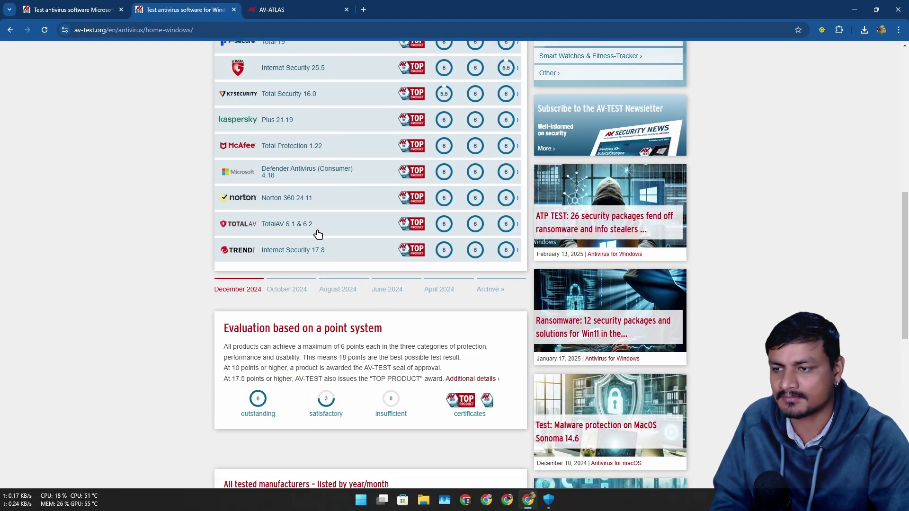
scroll(444, 250, down, 5)
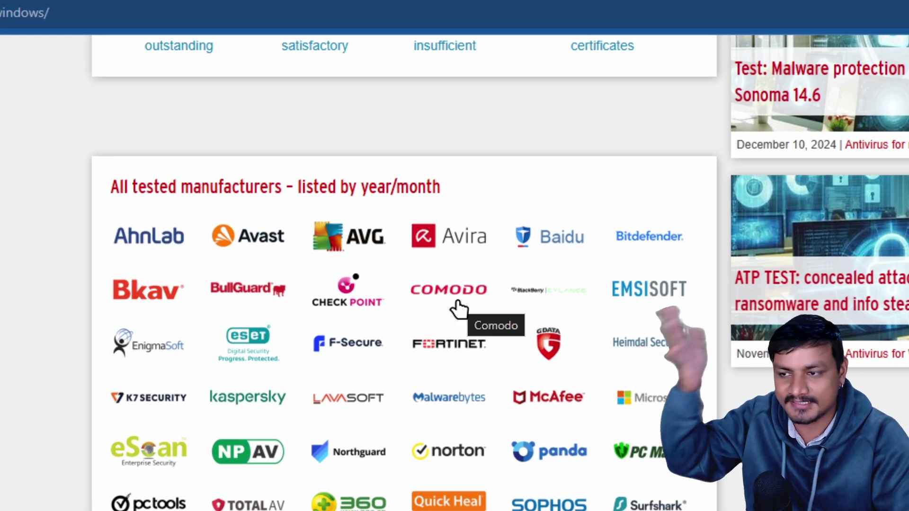
scroll(462, 386, down, 2)
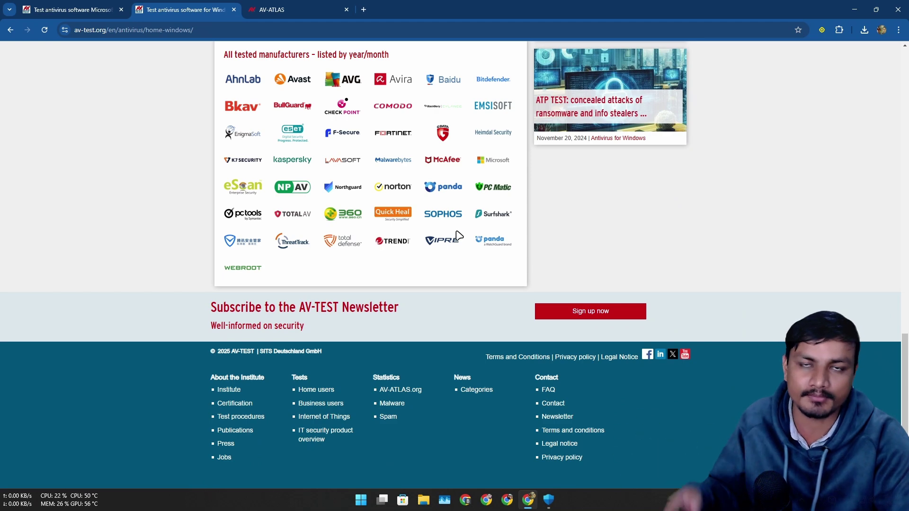
scroll(332, 250, up, 10)
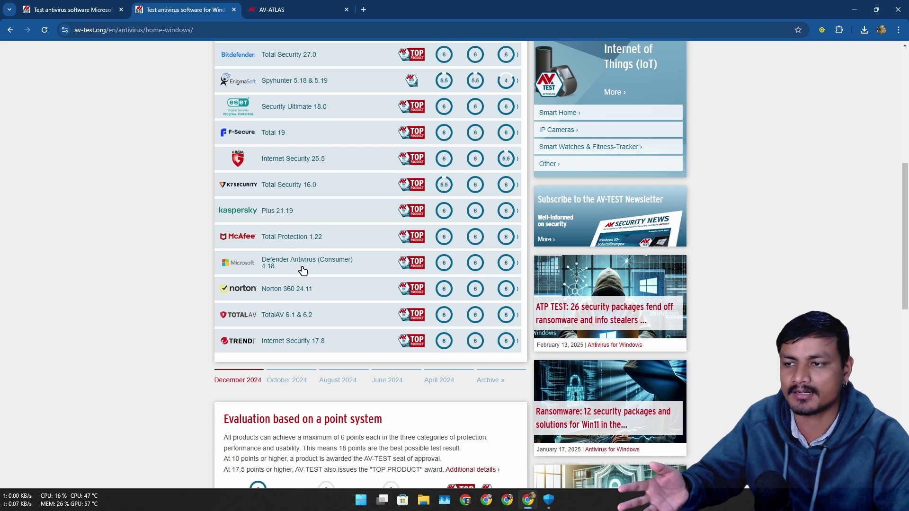
scroll(302, 224, down, 1)
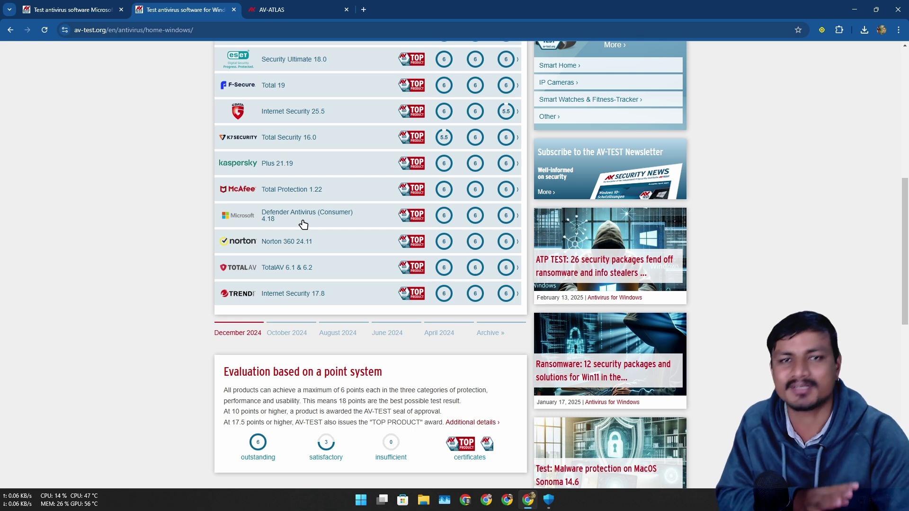
scroll(366, 238, up, 3)
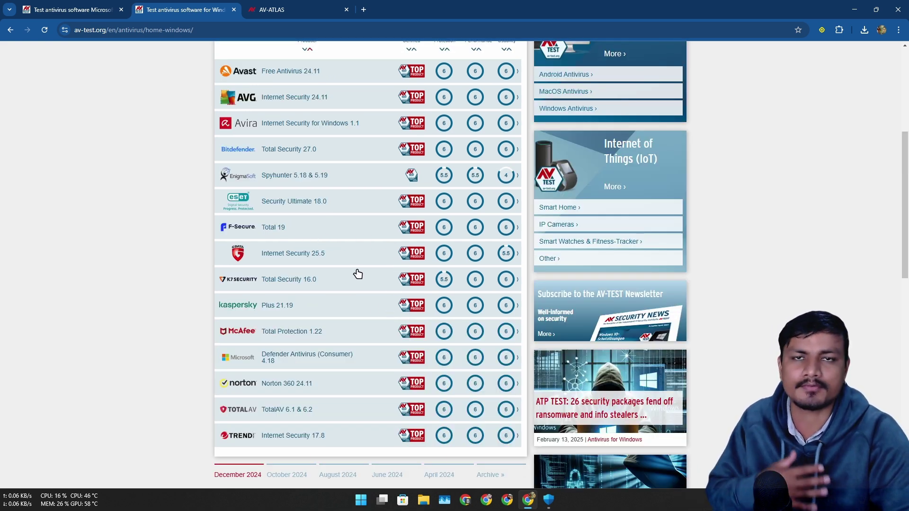
scroll(332, 238, down, 2)
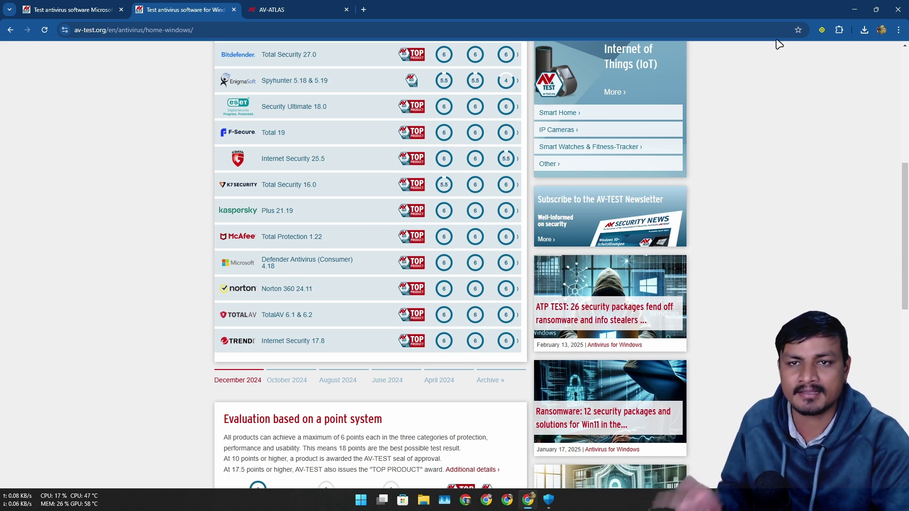
Hide the browser, close Windows Security's About window, and glance at DefenderUI's Basic tab before Home.
click(854, 9)
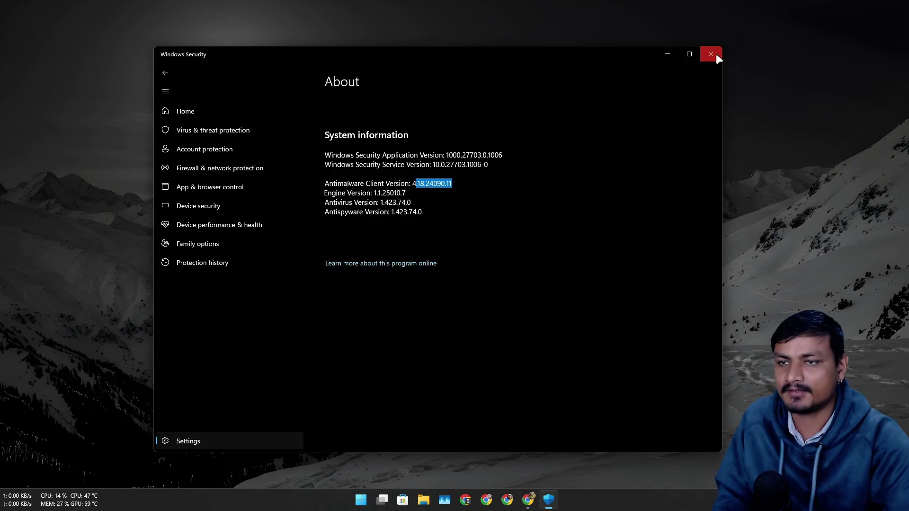
click(712, 53)
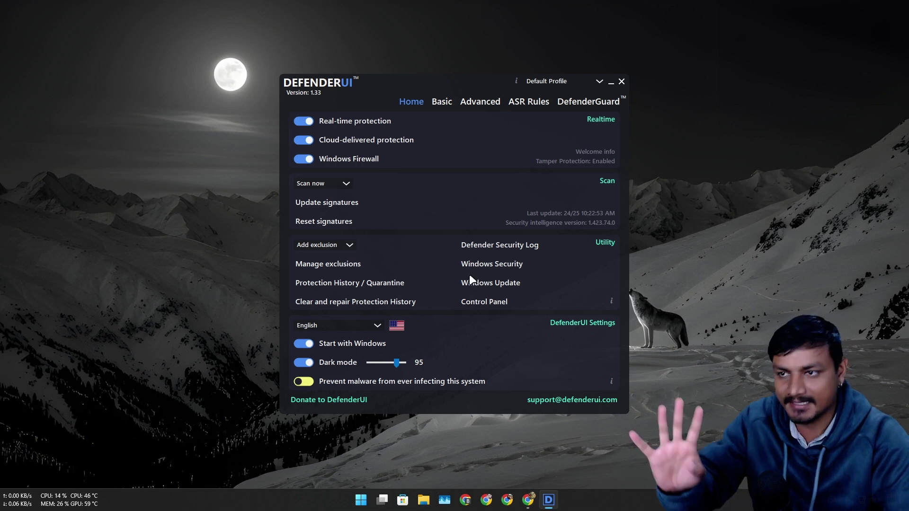
click(445, 103)
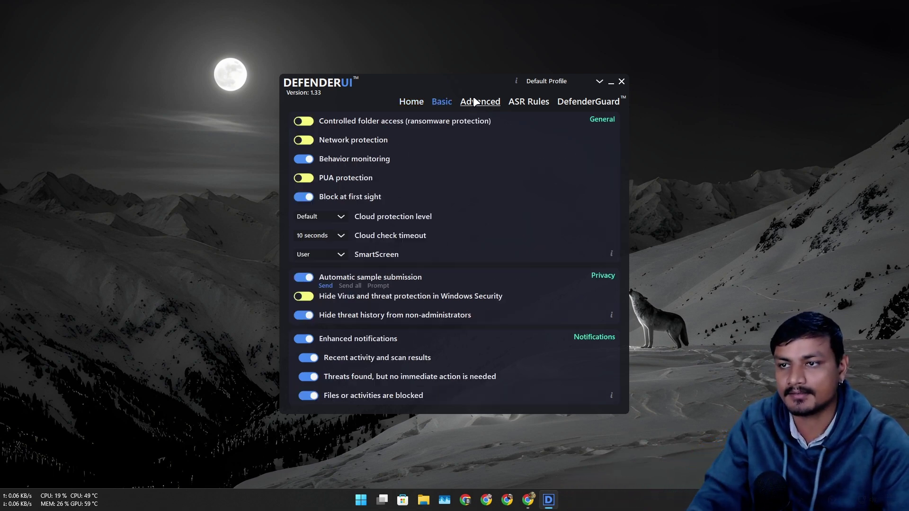
click(415, 103)
click(439, 104)
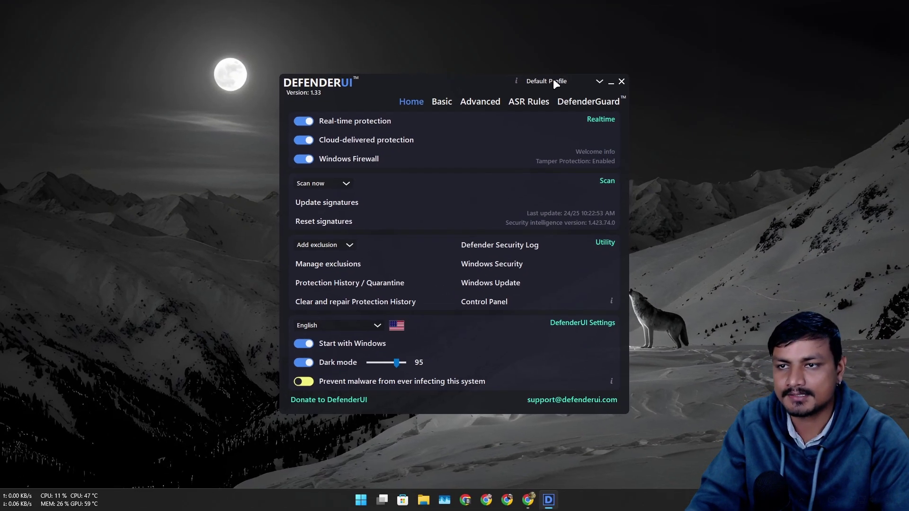
Review the DefenderUI protection profiles, keeping Default Profile selected.
click(469, 134)
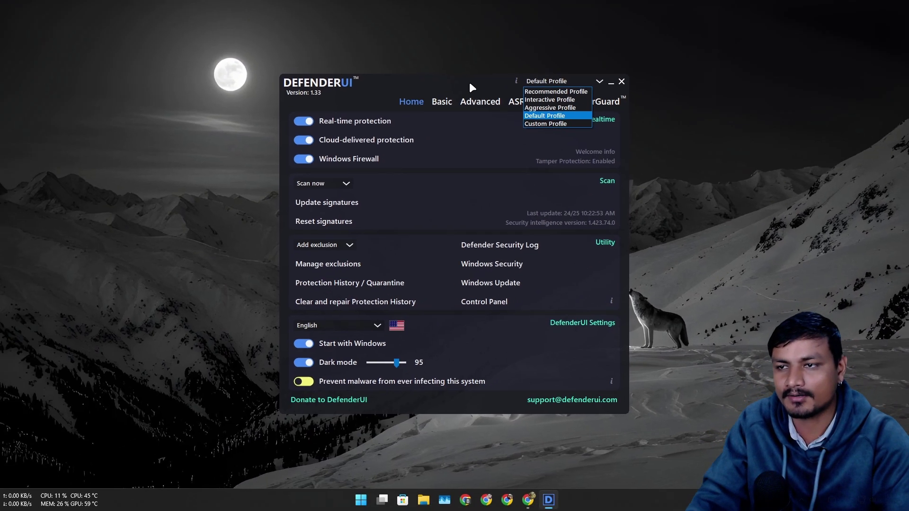
click(268, 130)
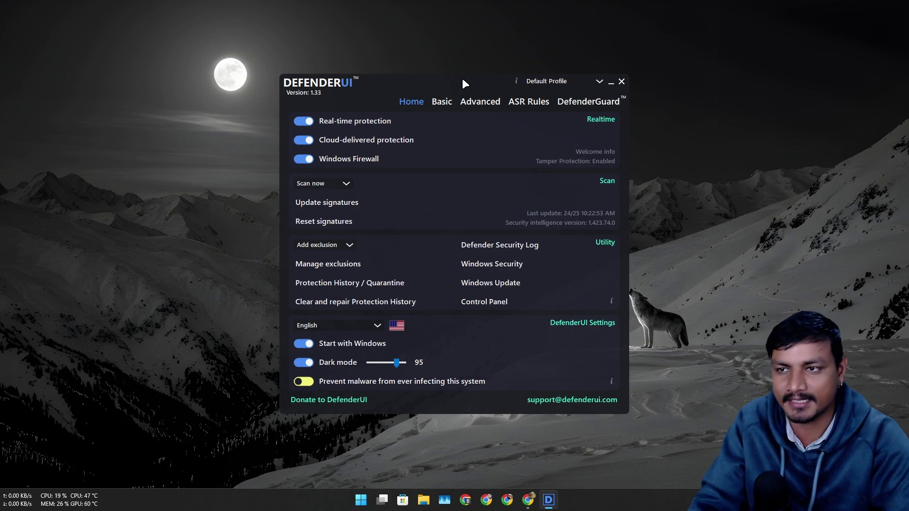
drag(462, 78, 395, 67)
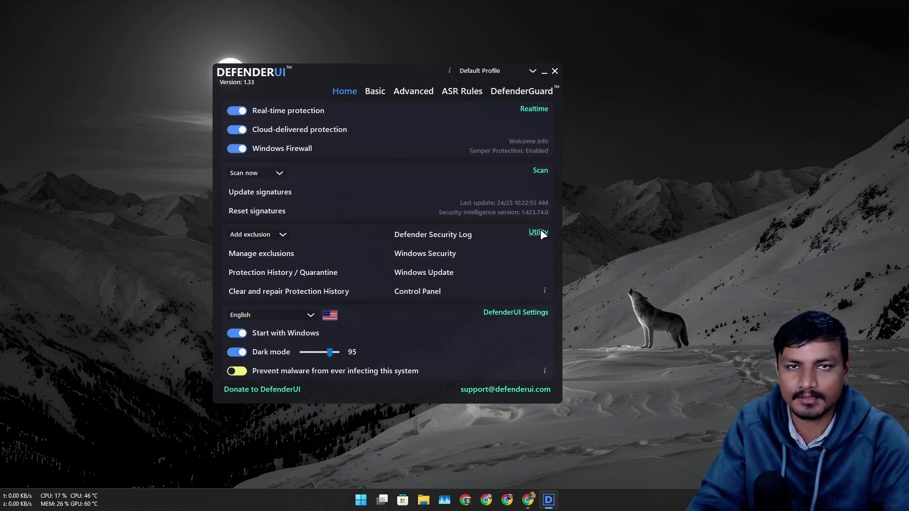
Look through DefenderUI's Basic and Advanced tabs, ending on ASR Rules with every rule disabled.
click(375, 92)
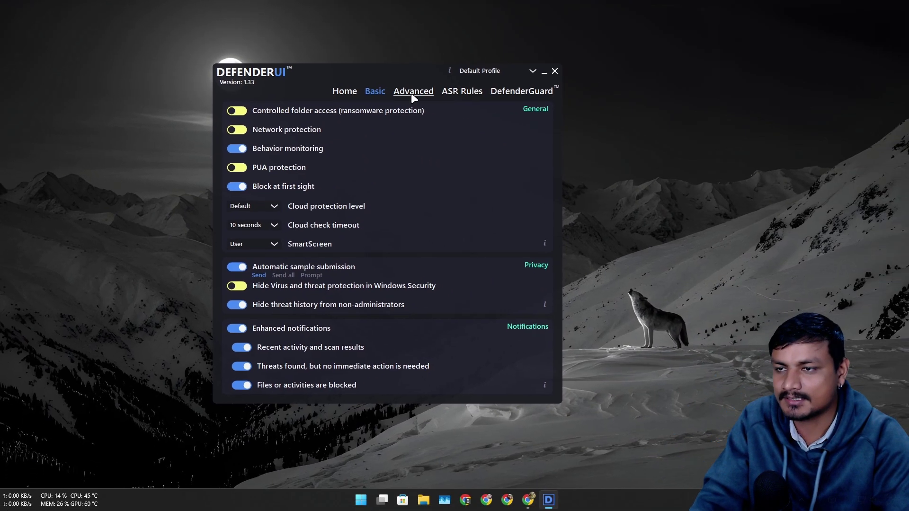
click(785, 81)
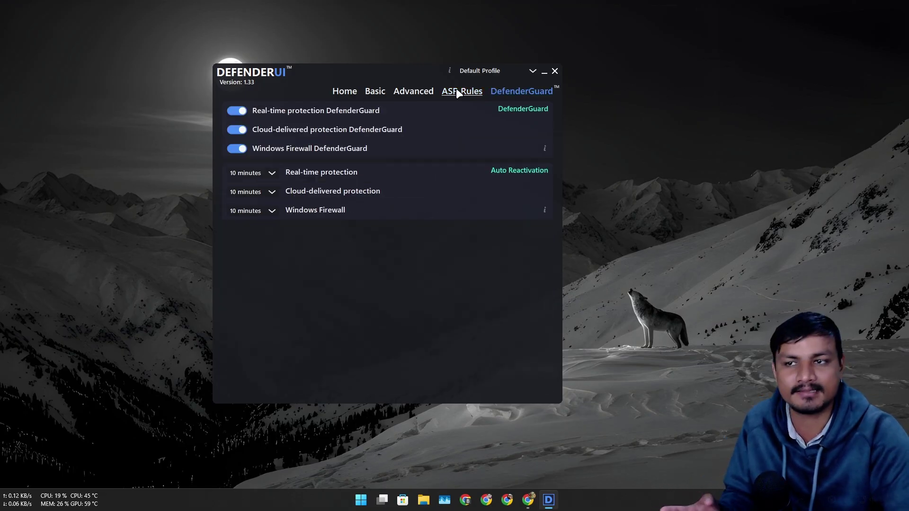
click(457, 91)
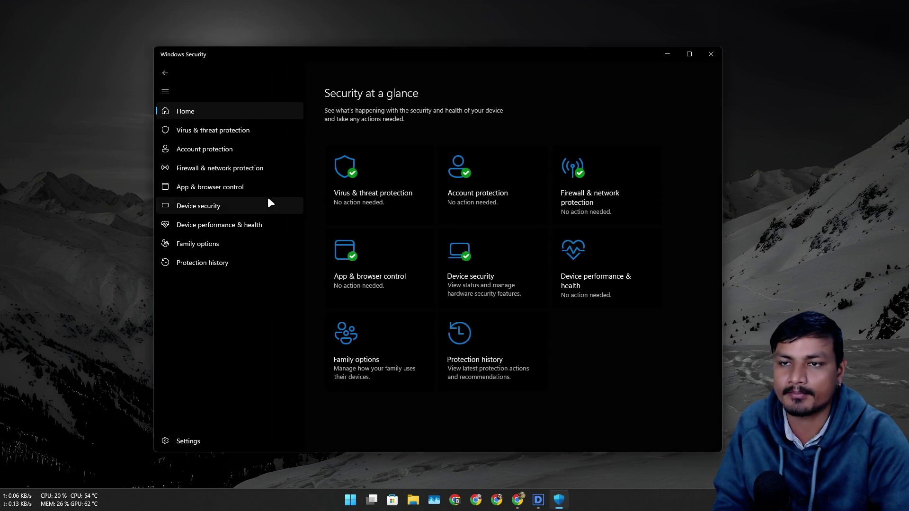
Inspect the virus and threat protection settings, including controlled folder access.
click(249, 134)
scroll(390, 345, down, 3)
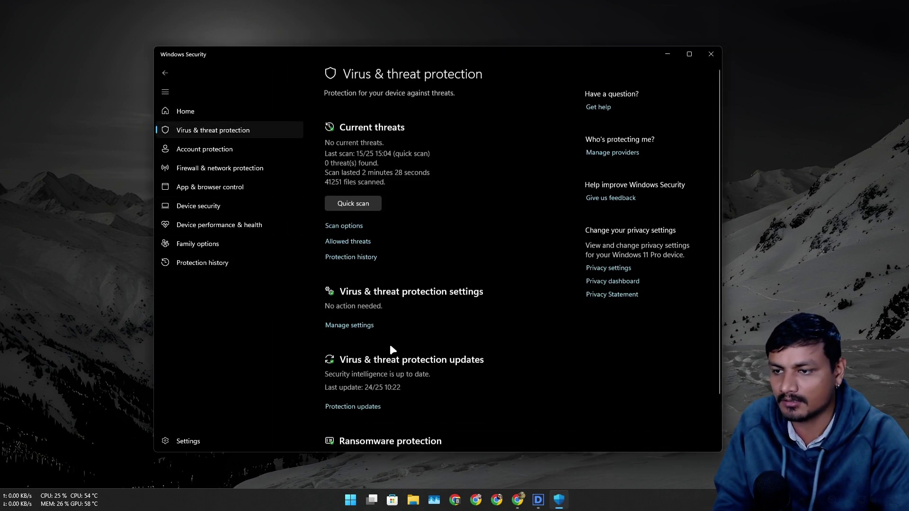
click(354, 278)
scroll(402, 237, down, 5)
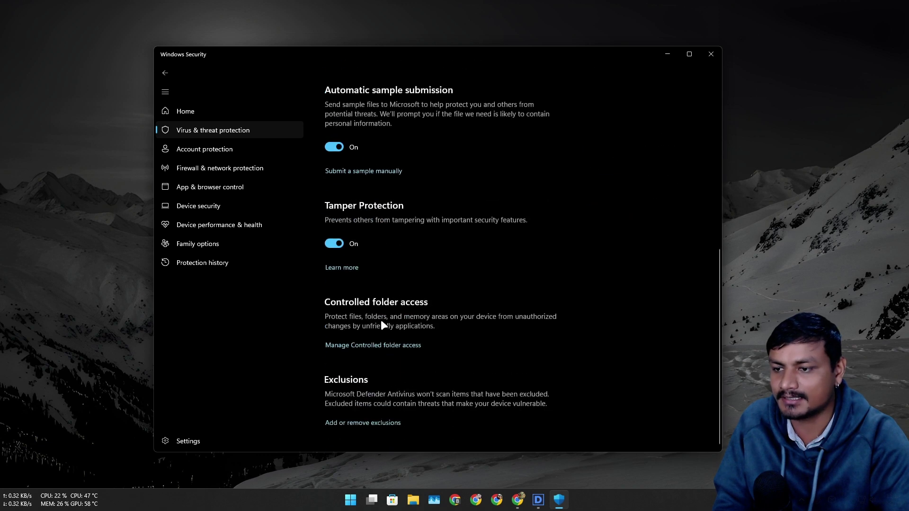
click(374, 347)
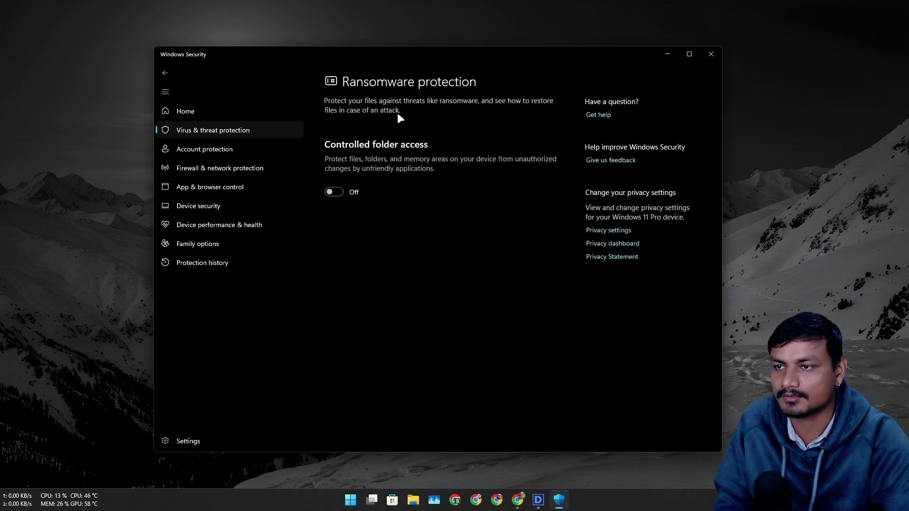
click(165, 74)
Go to Windows Security's Device security page.
scroll(408, 316, down, 1)
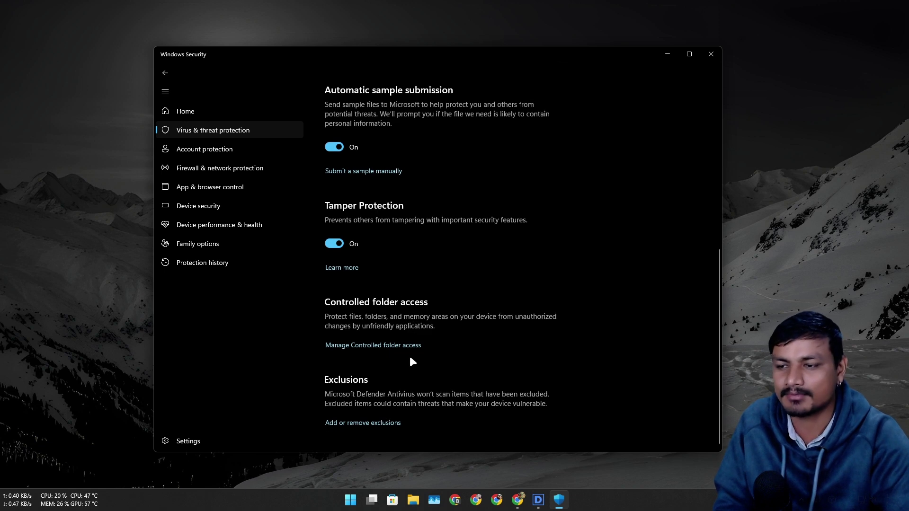
scroll(410, 248, up, 8)
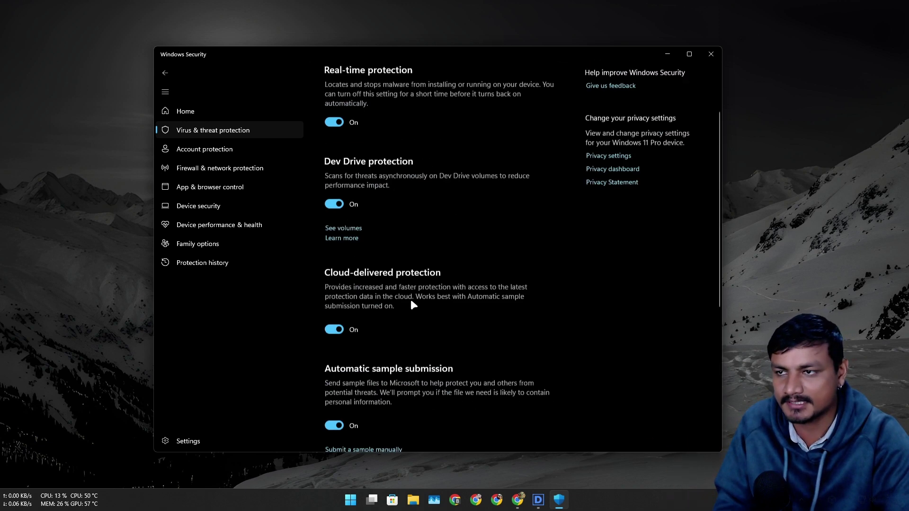
click(203, 206)
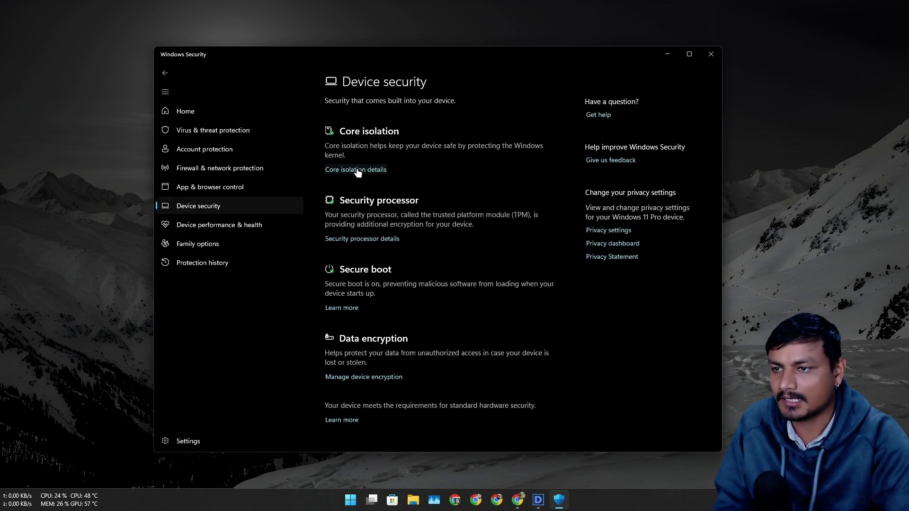
Review Core isolation details with memory integrity off, then close Windows Security with Alt+F4.
click(360, 172)
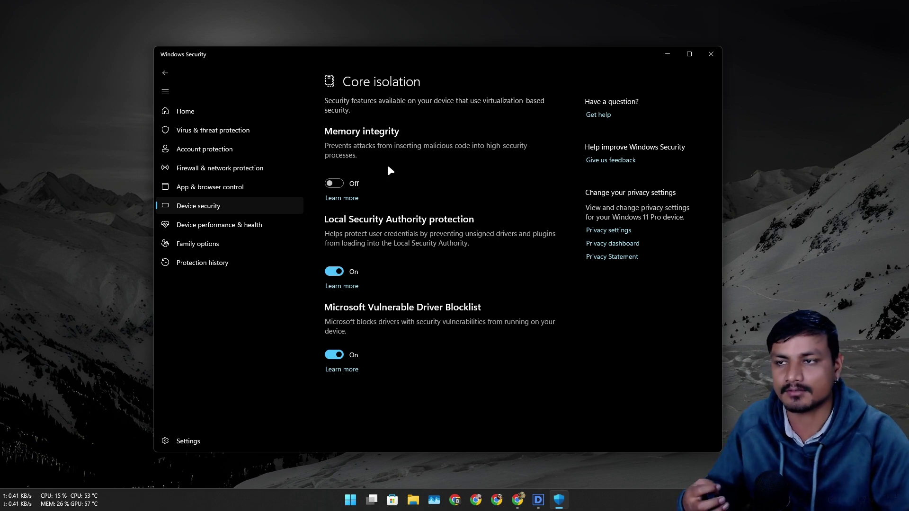
key(alt+F4)
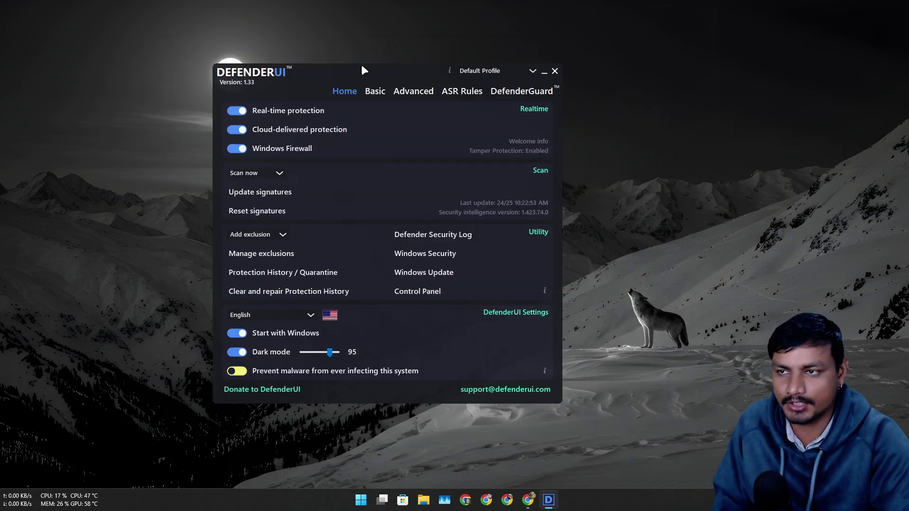
Browse DefenderUI's profile list and the ASR Rules, Advanced and Home pages, keeping Default Profile.
drag(362, 66, 368, 66)
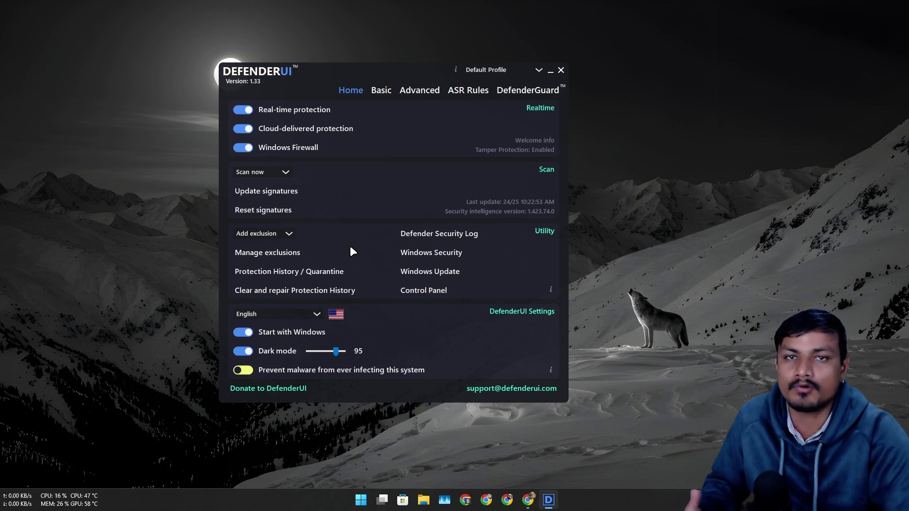
click(540, 71)
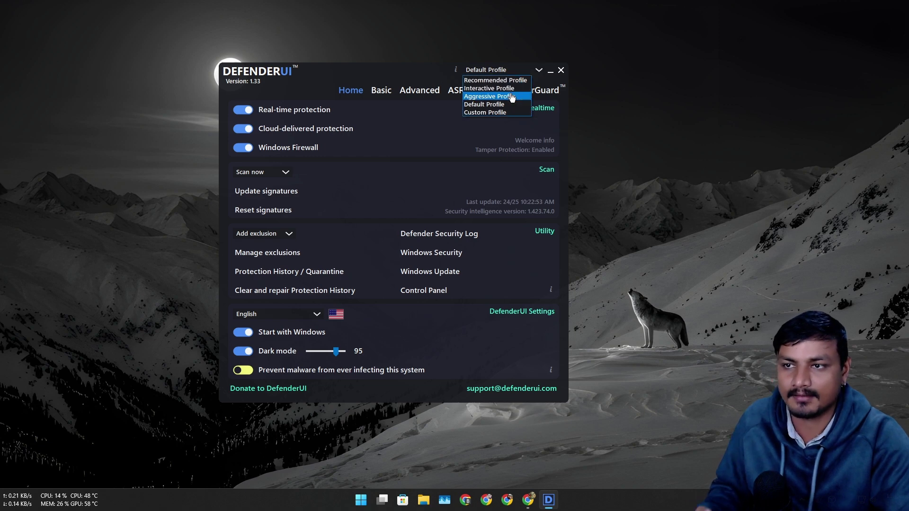
click(392, 76)
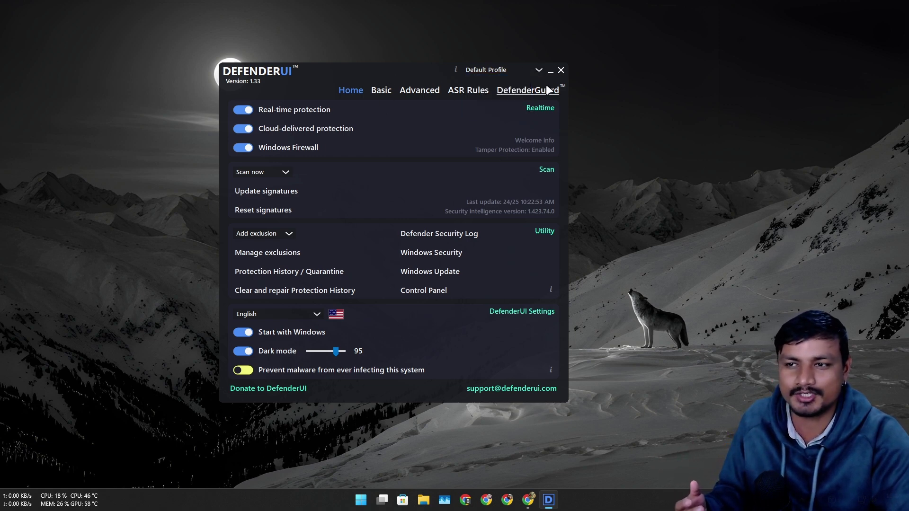
click(468, 90)
click(420, 90)
click(350, 90)
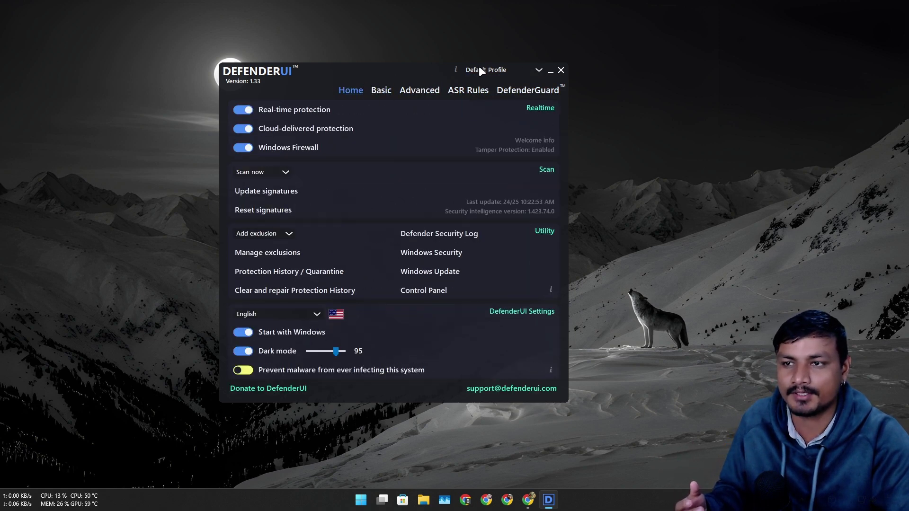
click(501, 71)
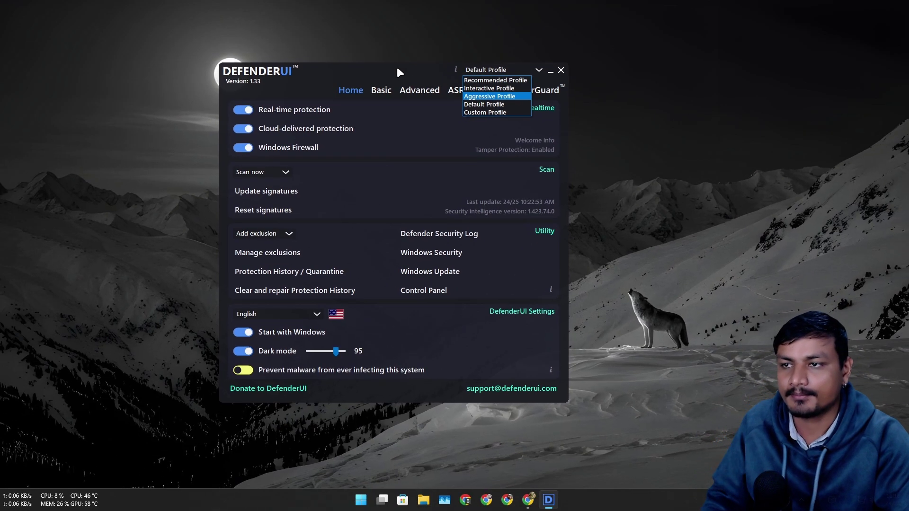
click(194, 216)
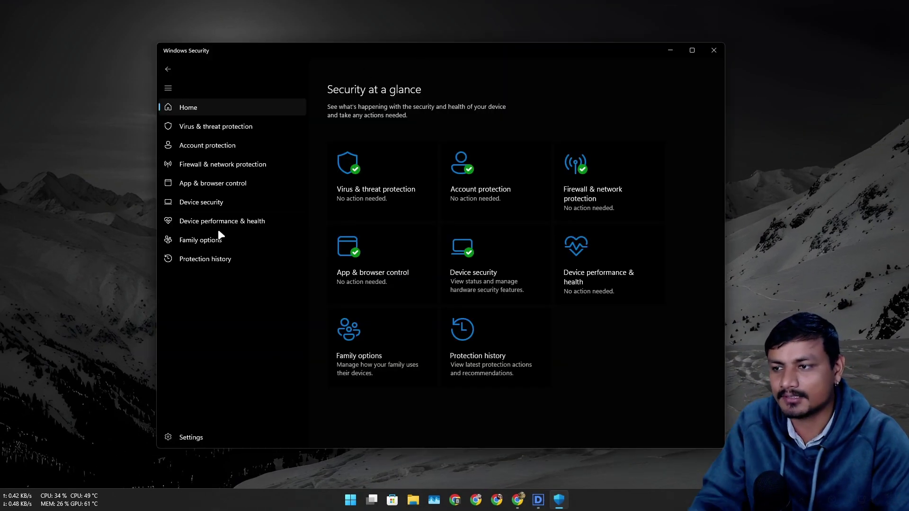
Confirm Protection history lists no recent actions, then close Windows Security.
click(210, 259)
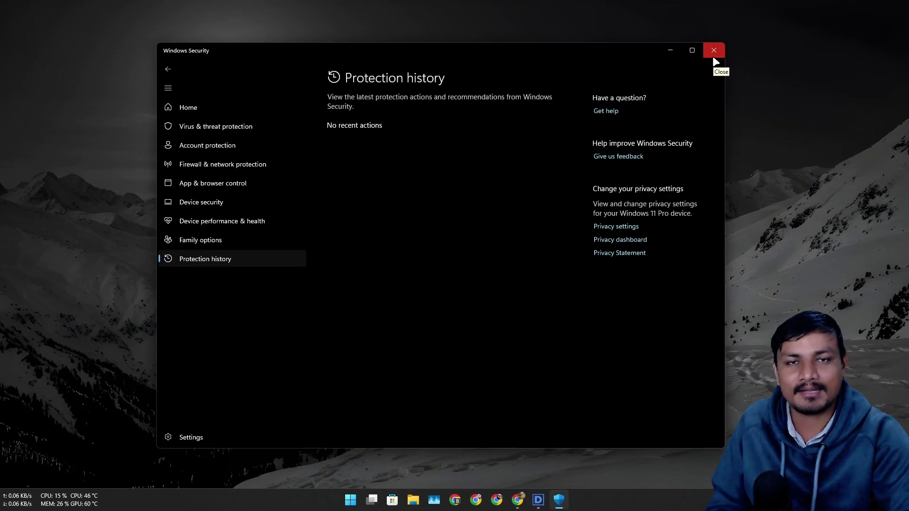
click(714, 56)
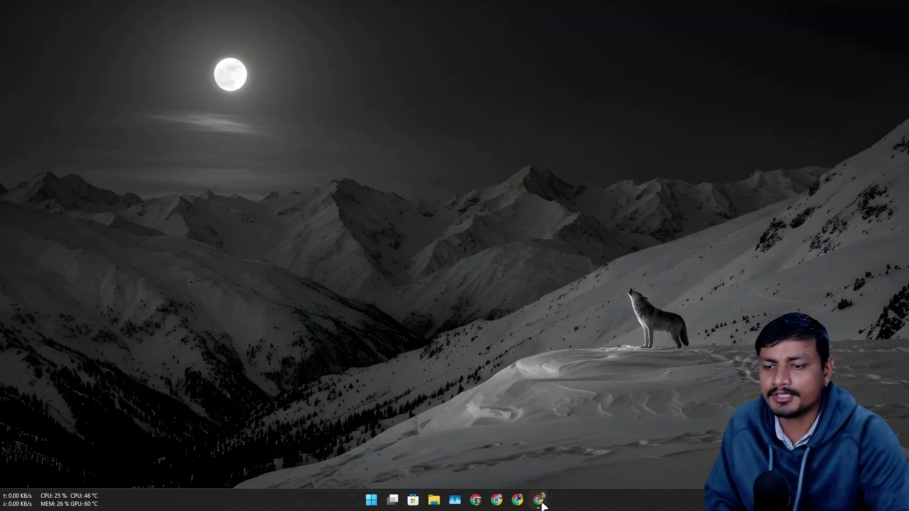
Bring Chrome with the av-test.org Windows results page back to the front.
click(538, 499)
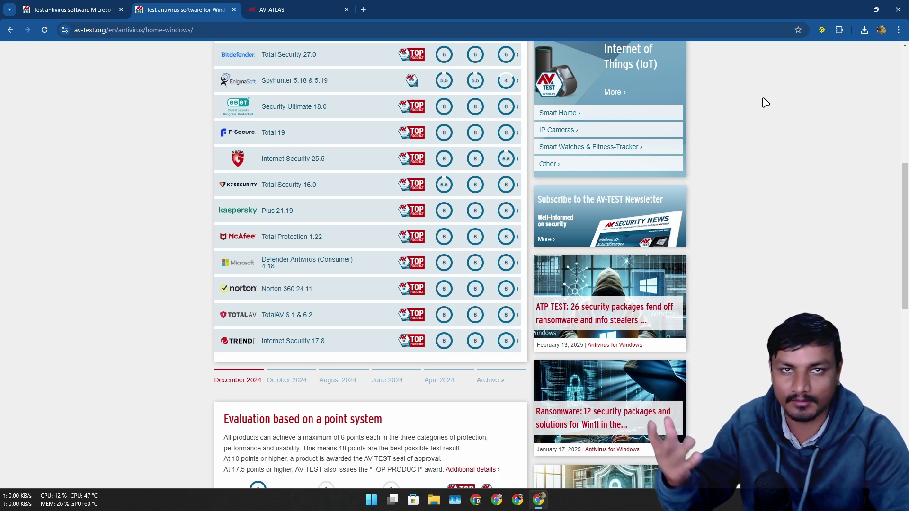
Scroll through the December 2024 Windows 10 product ratings, then minimize Chrome.
scroll(531, 290, down, 3)
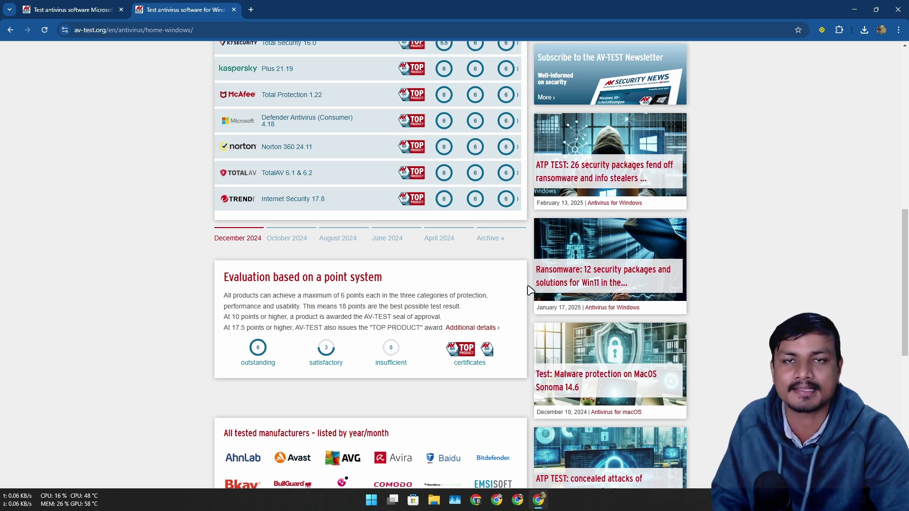
scroll(531, 290, up, 10)
scroll(532, 213, down, 3)
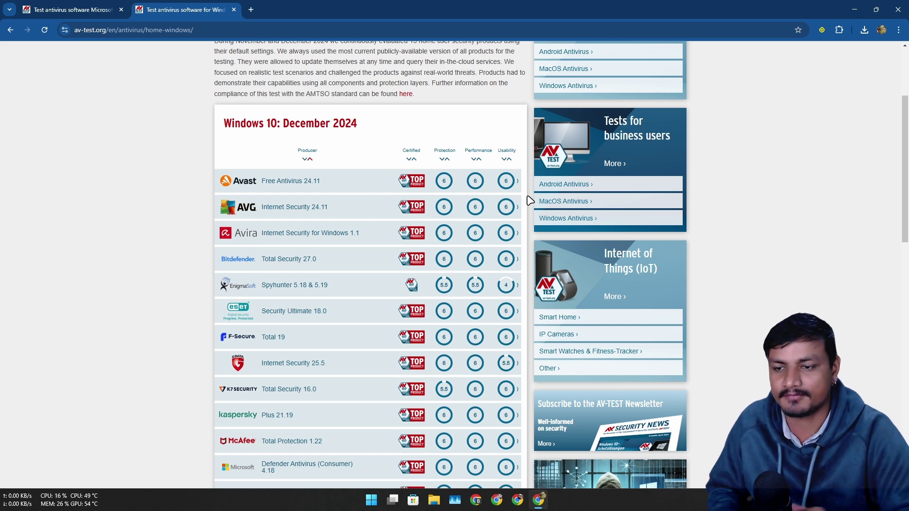
click(853, 10)
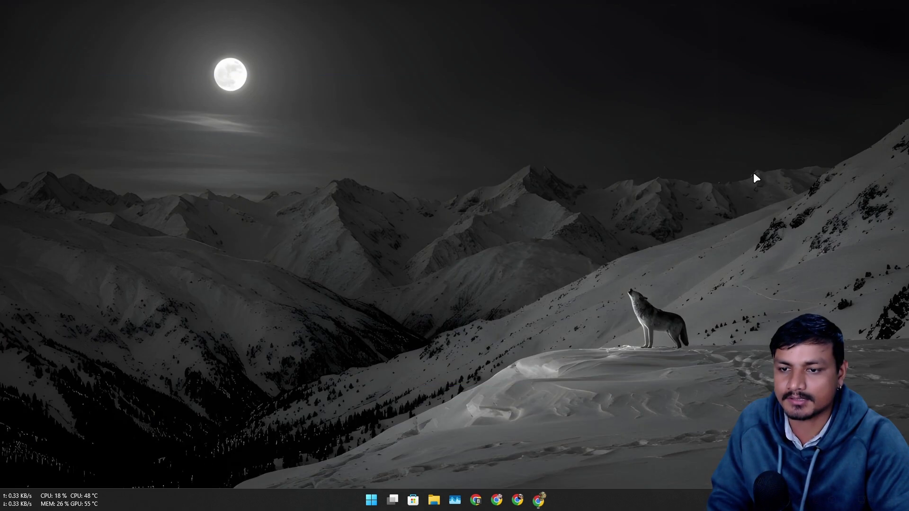
Check the protection profile list, leave Default Profile selected, and exit DefenderUI.
click(529, 63)
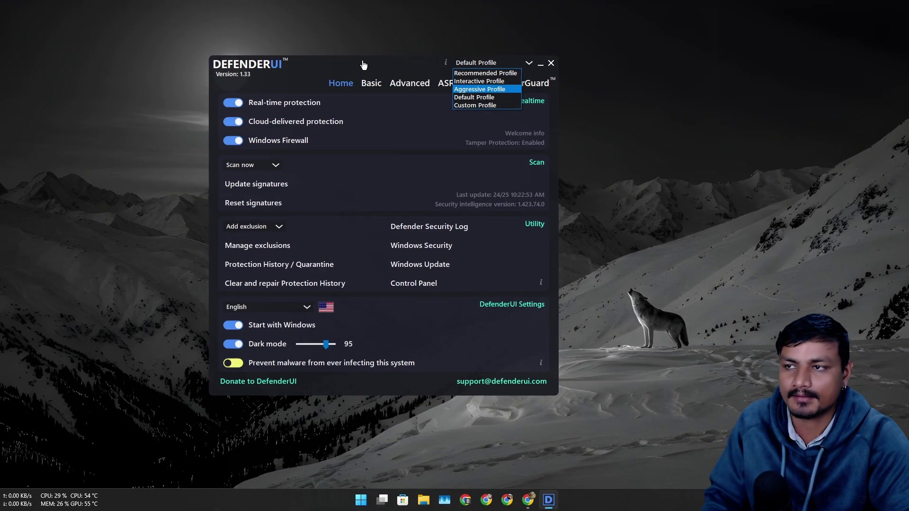
click(148, 85)
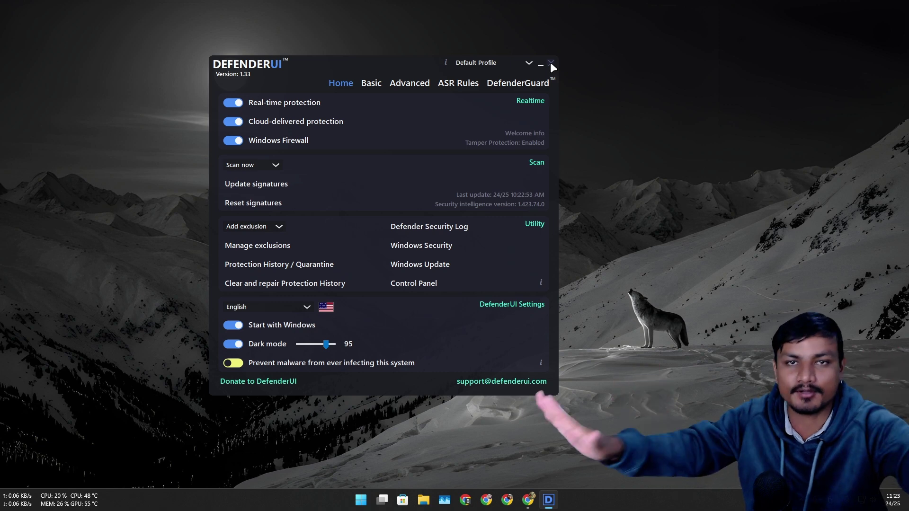
click(550, 63)
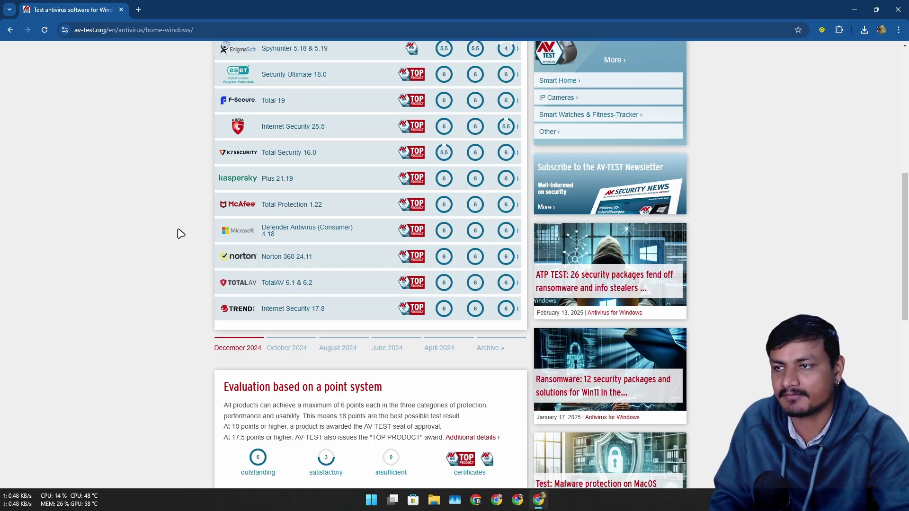
Return the av-test.org page to the Windows 10: December 2024 table with Microsoft Defender's scores.
scroll(188, 243, up, 2)
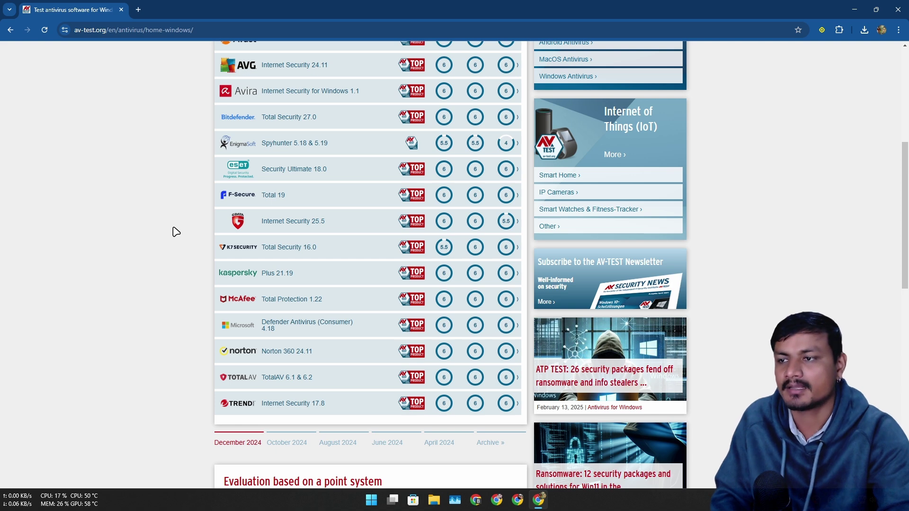
scroll(173, 237, up, 2)
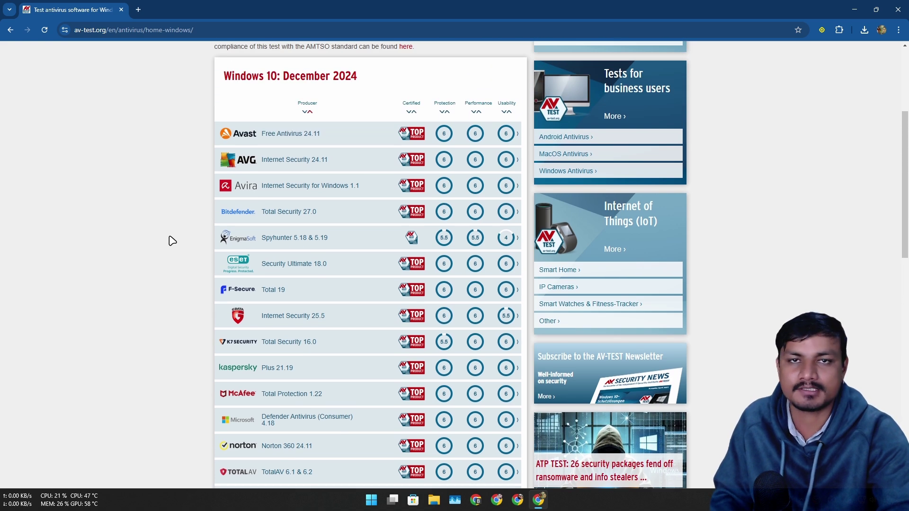
scroll(189, 236, down, 2)
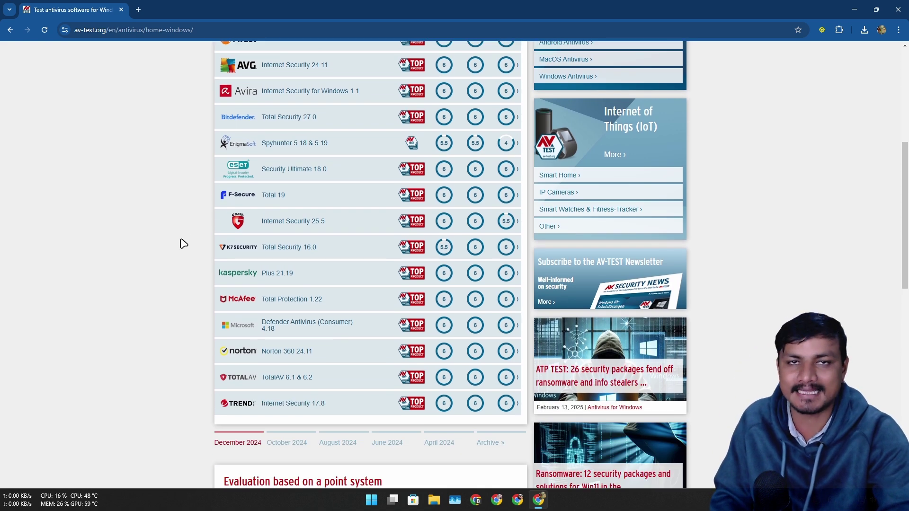
scroll(183, 247, up, 2)
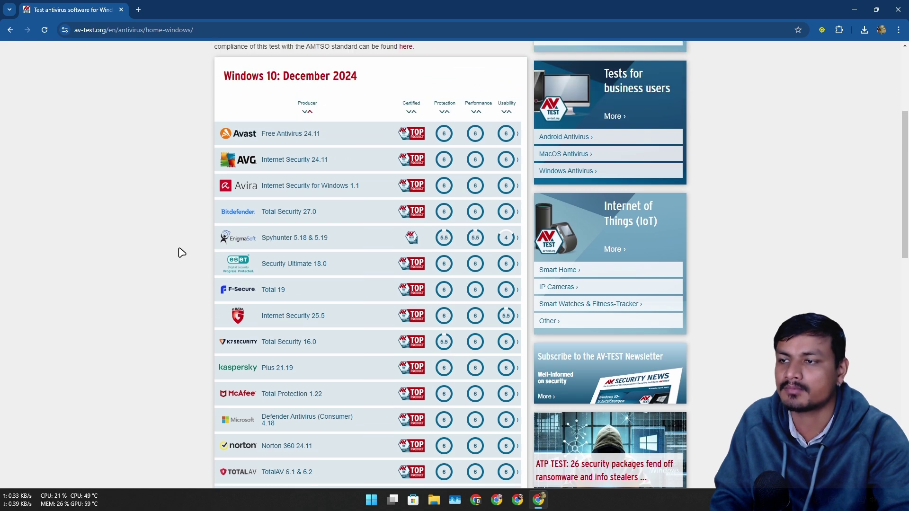